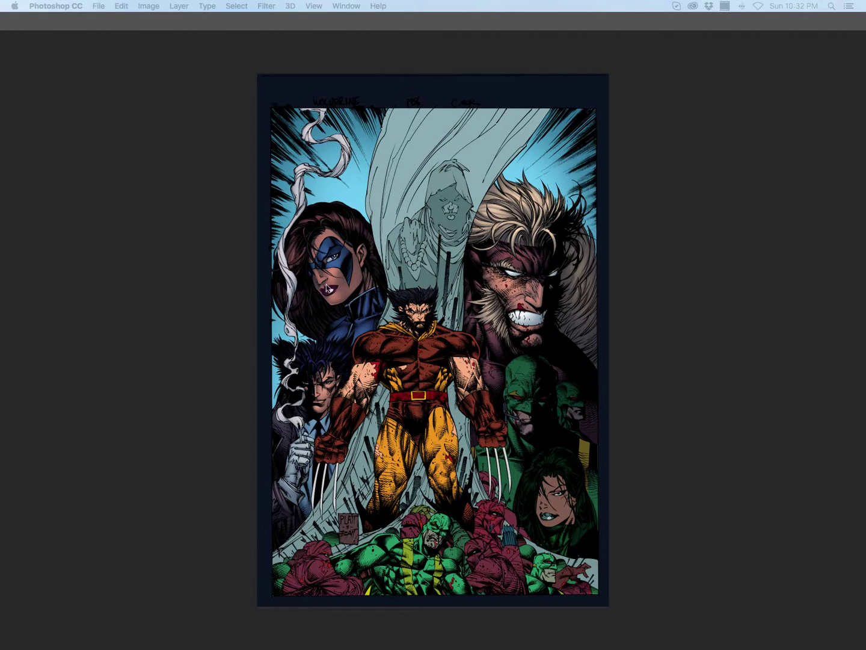
# Examine the artwork with Layer 5 hidden and shown, inspecting the characters beside and below Wolverine up close.
pyautogui.press('Tab')
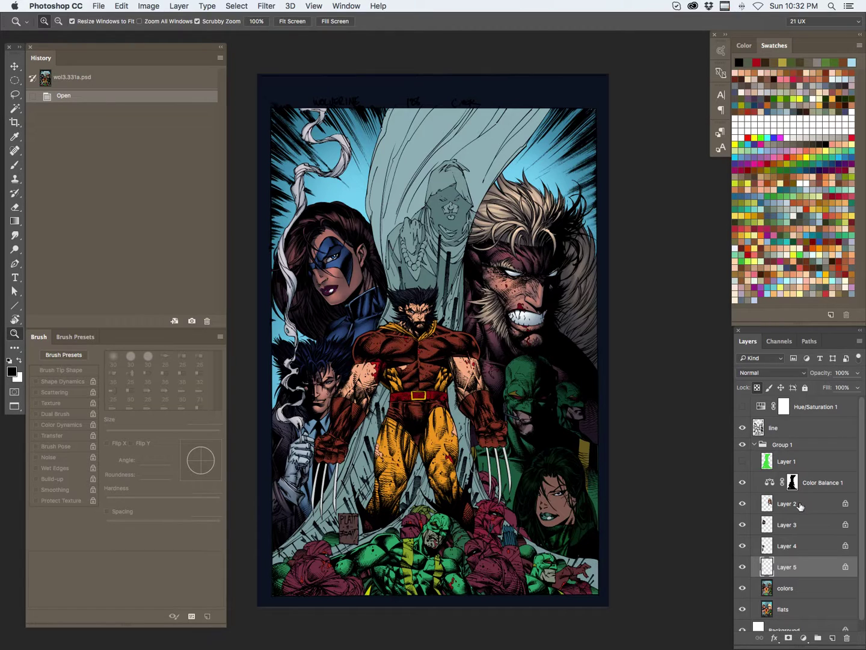
pyautogui.click(742, 566)
pyautogui.click(742, 567)
pyautogui.click(742, 567)
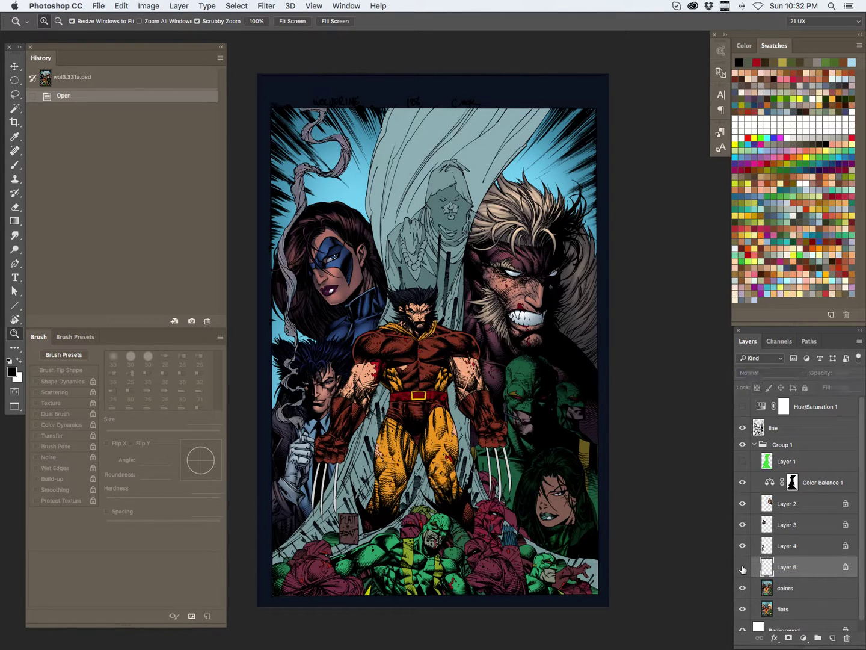
pyautogui.click(741, 567)
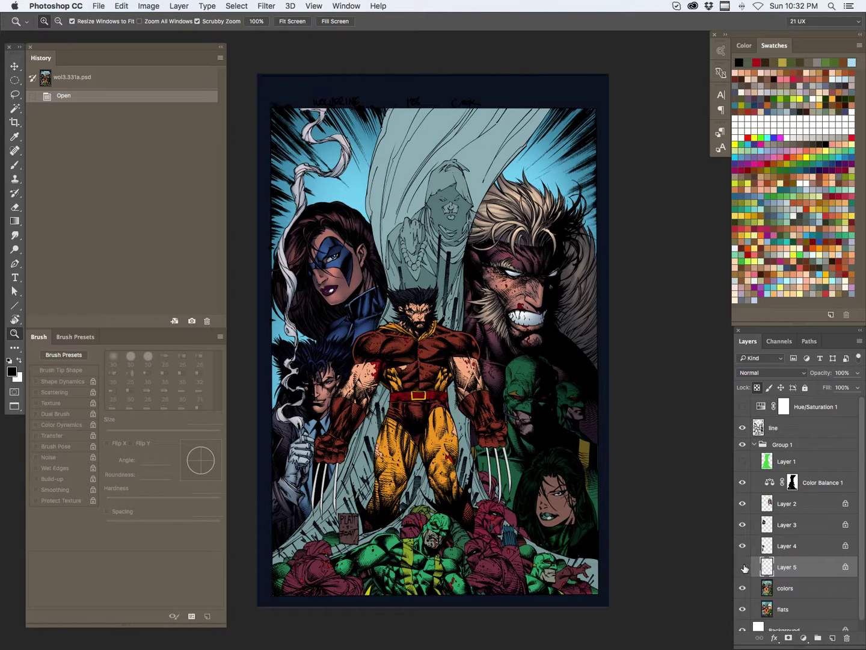
pyautogui.click(742, 567)
pyautogui.click(743, 567)
pyautogui.click(602, 468)
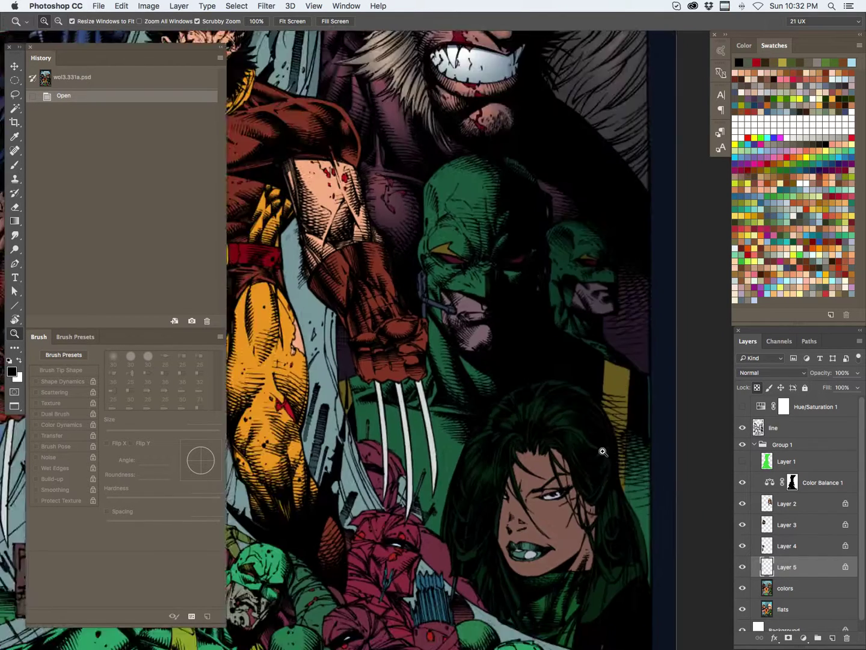
pyautogui.keyDown('alt'); pyautogui.click(577, 348); pyautogui.keyUp('alt')
pyautogui.keyDown('alt'); pyautogui.click(574, 516); pyautogui.keyUp('alt')
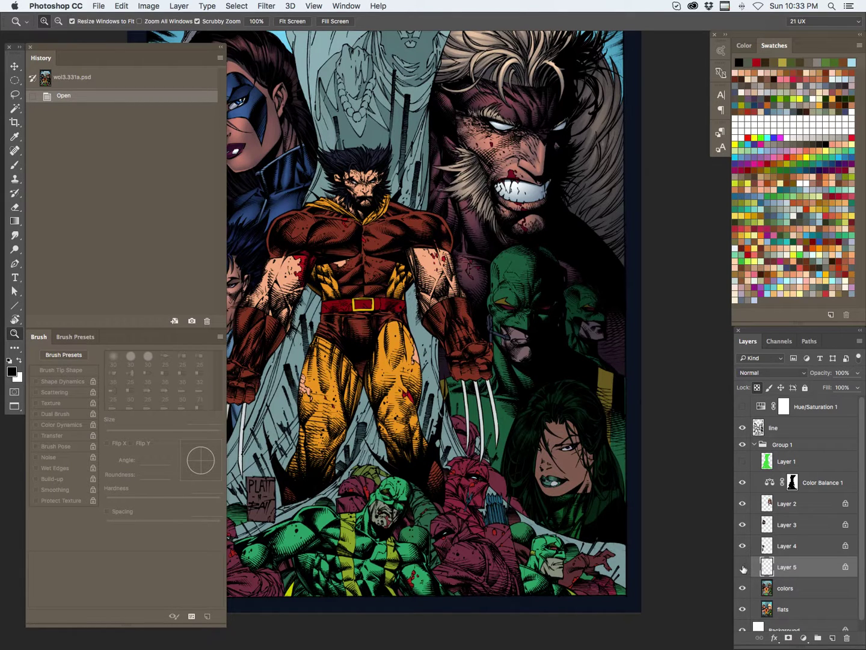
pyautogui.keyDown('alt'); pyautogui.click(488, 360); pyautogui.keyUp('alt')
# On the colors layer, select the small green-masked head at the artwork's right edge, including its eye and exposed face, with the Magic Wand.
pyautogui.click(787, 588)
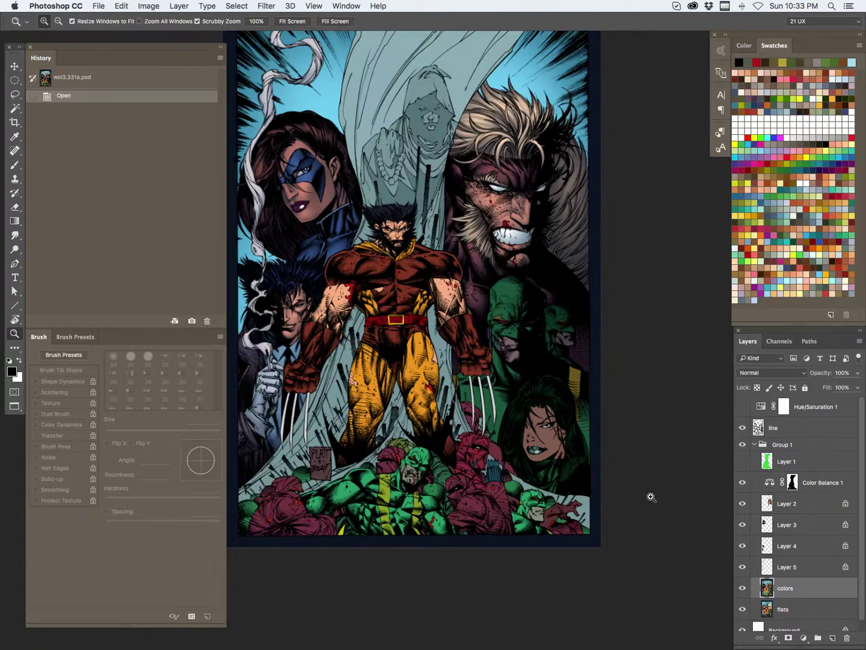
pyautogui.press('w')
pyautogui.click(567, 313)
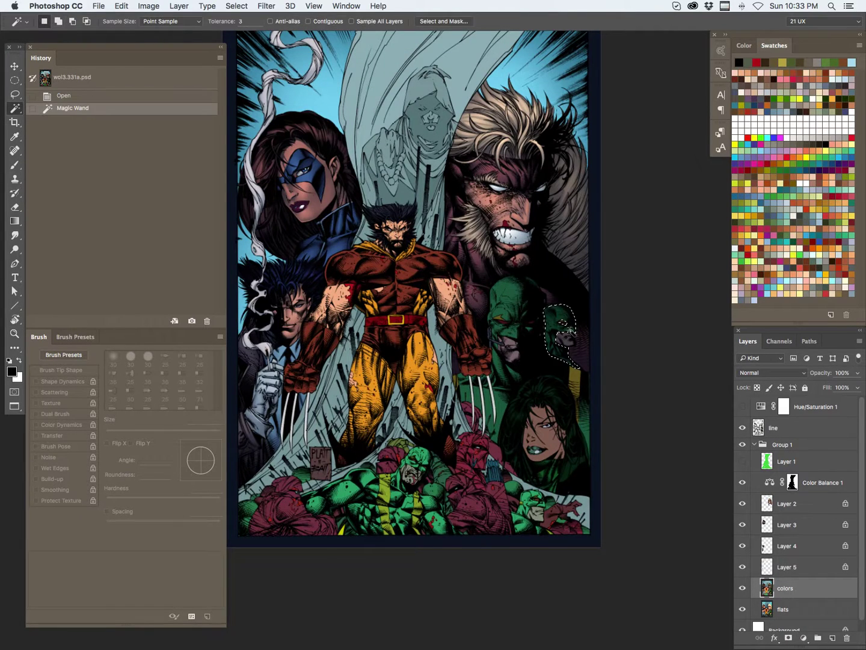
pyautogui.press('z')
pyautogui.click(593, 315)
pyautogui.press('w')
pyautogui.click(558, 321)
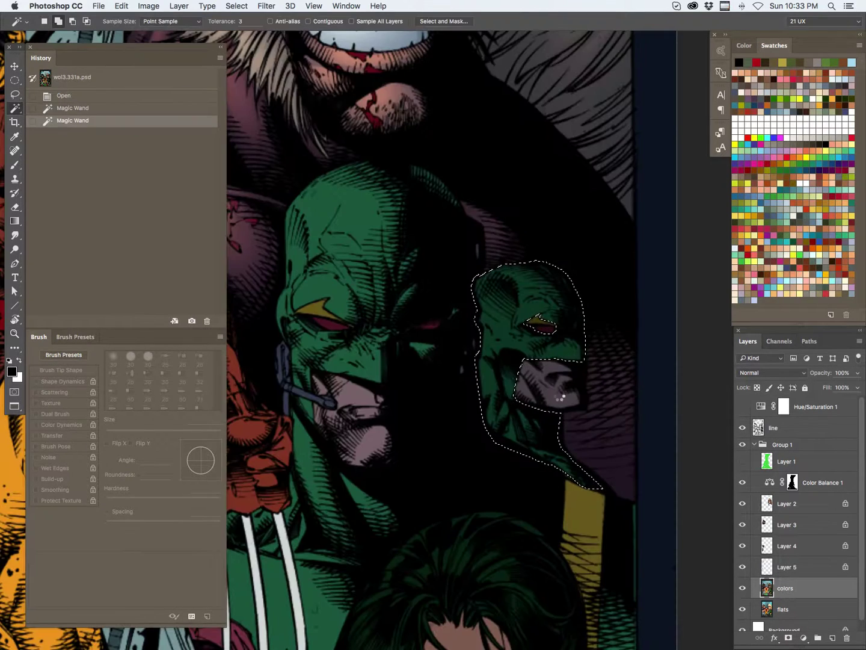
pyautogui.click(569, 361)
pyautogui.click(572, 375)
# Copy the selected small masked head to a new layer and lock that layer's transparent pixels.
pyautogui.press('z')
pyautogui.moveTo(620, 357); pyautogui.dragTo(571, 388)
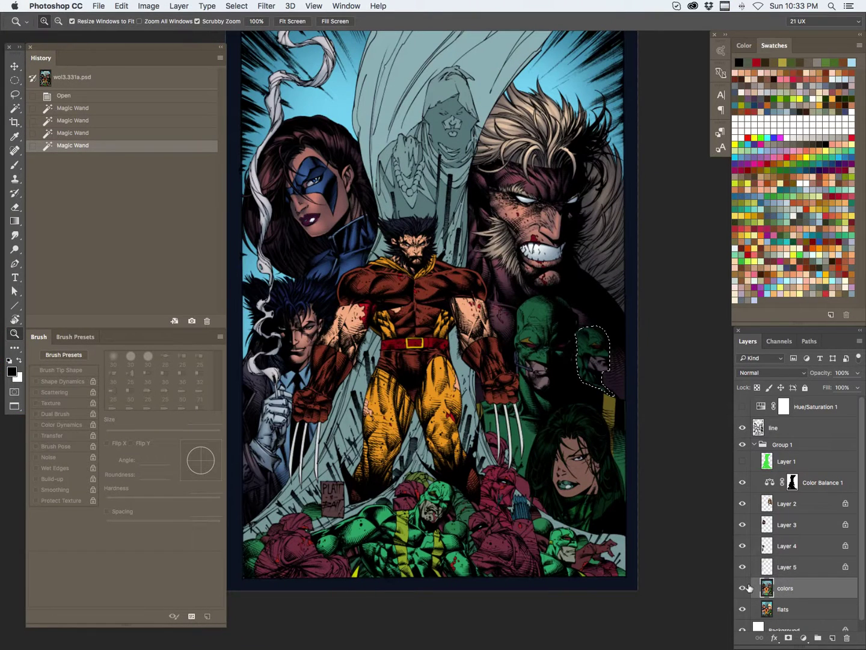
pyautogui.press('super+j')
pyautogui.press('super+slash')
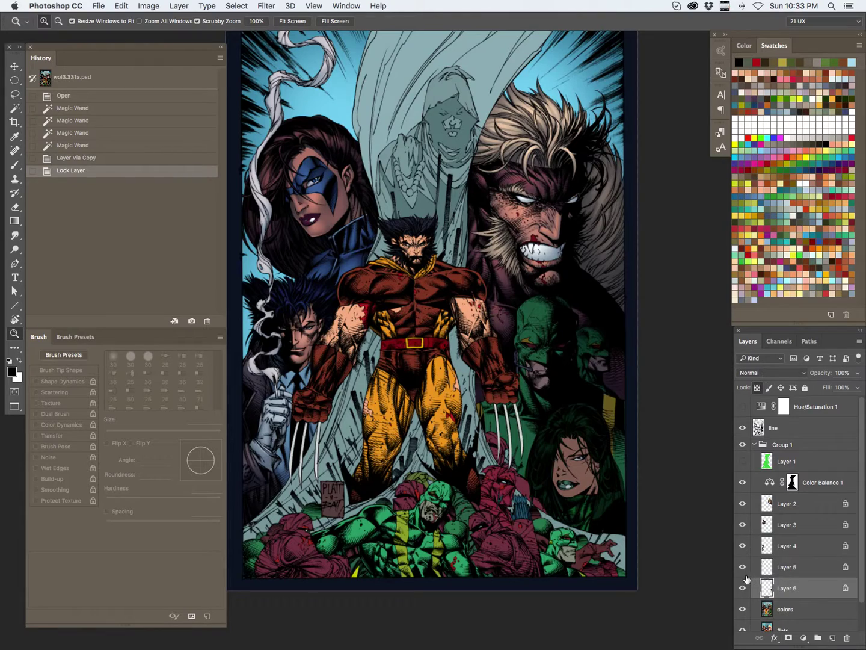
# Select the exposed lower face of the small green-masked head on Layer 6 with the Magic Wand.
pyautogui.click(648, 339)
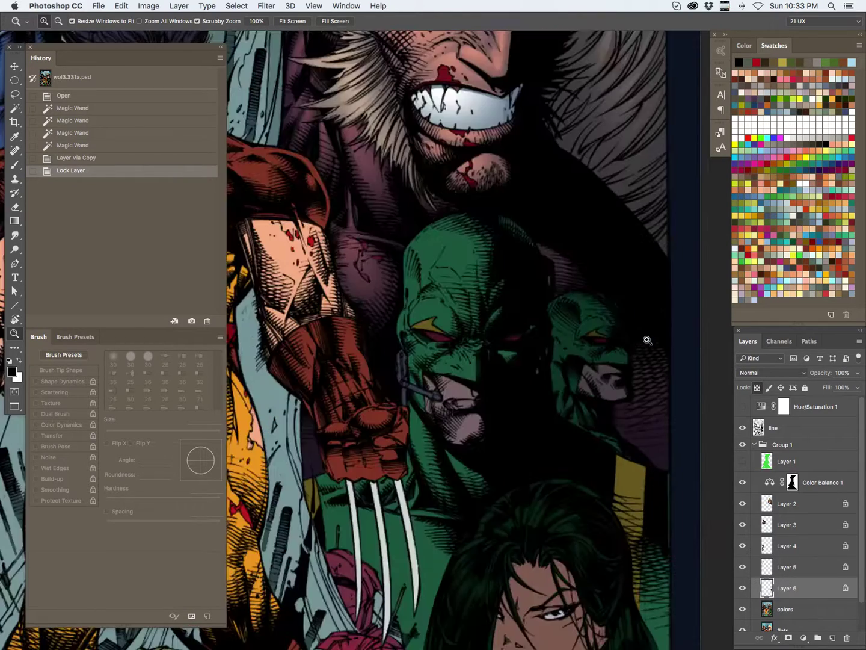
pyautogui.moveTo(650, 400); pyautogui.dragTo(586, 449)
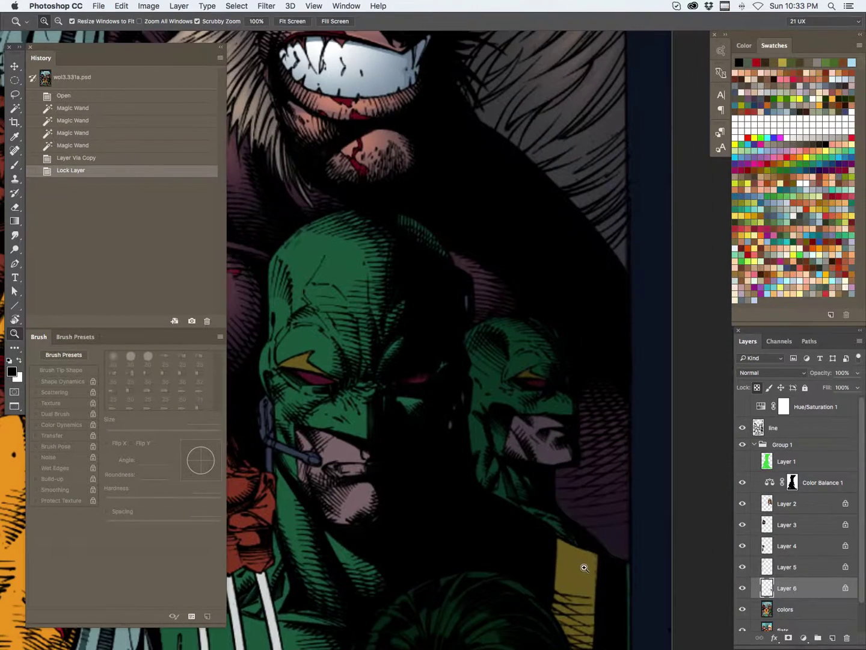
pyautogui.press('w')
pyautogui.click(558, 461)
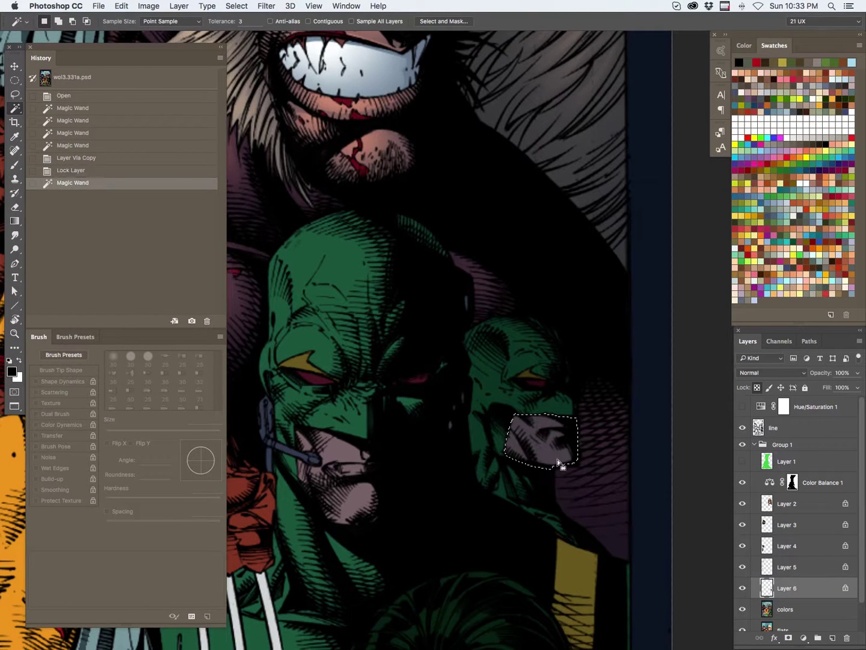
pyautogui.press('Tab')
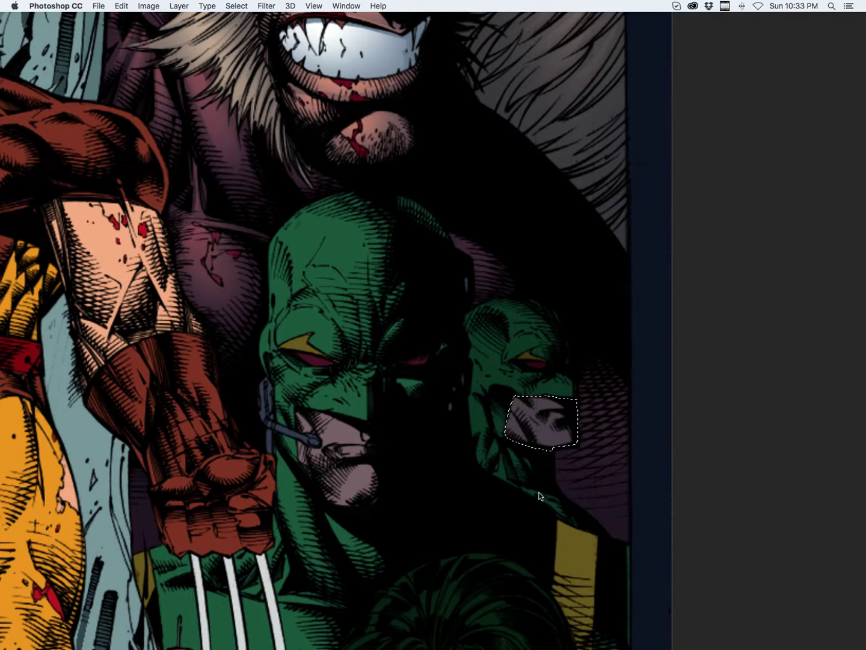
pyautogui.moveTo(567, 420); pyautogui.dragTo(512, 452)
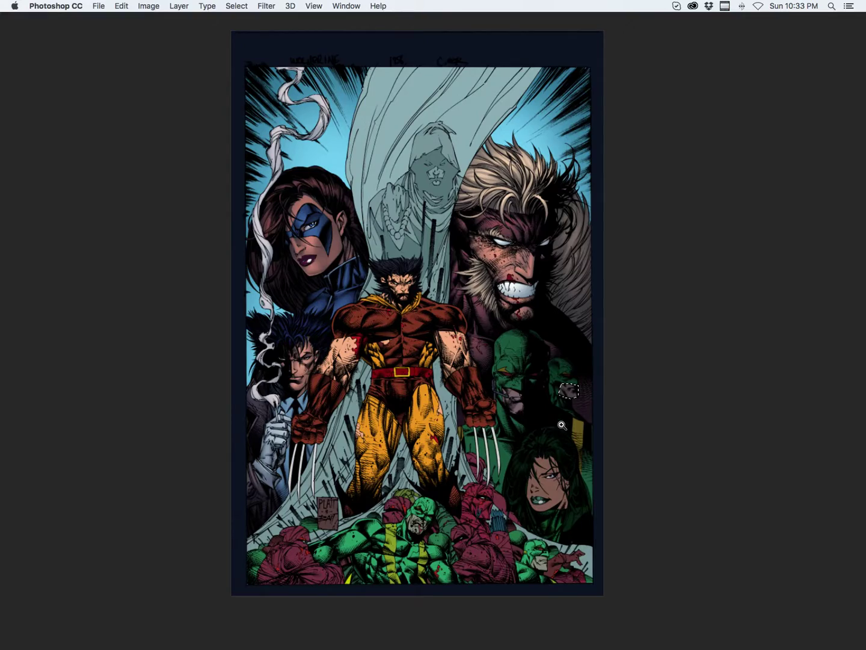
pyautogui.moveTo(563, 424)
pyautogui.mouseDown()
pyautogui.moveTo(615, 370)
pyautogui.moveTo(644, 368)
pyautogui.moveTo(625, 375)
pyautogui.mouseUp()
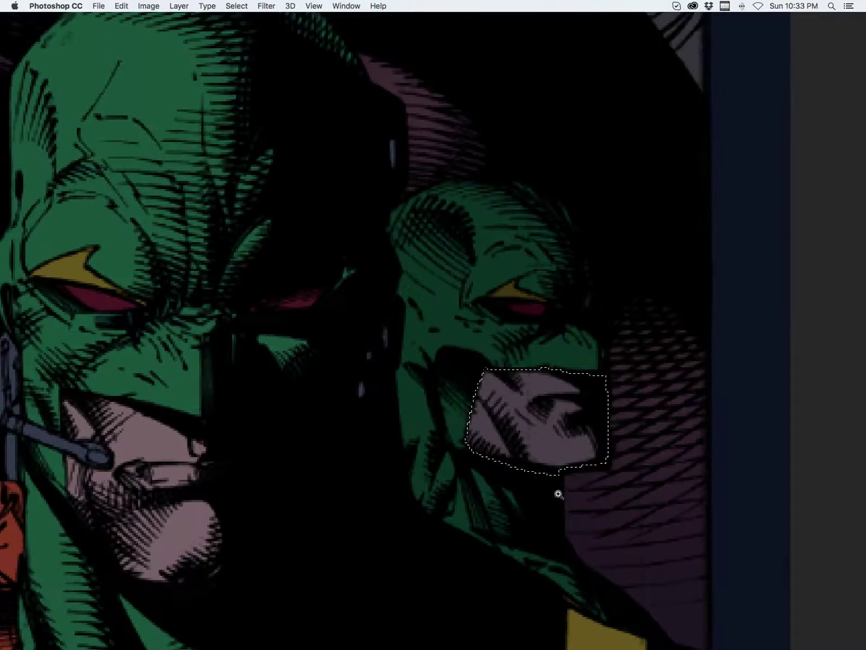
# Sample the skin tone from the nose of the large snarling face as the brush color.
pyautogui.press('b')
pyautogui.press('z')
pyautogui.moveTo(469, 347)
pyautogui.mouseDown()
pyautogui.moveTo(461, 313)
pyautogui.moveTo(486, 417)
pyautogui.mouseUp()
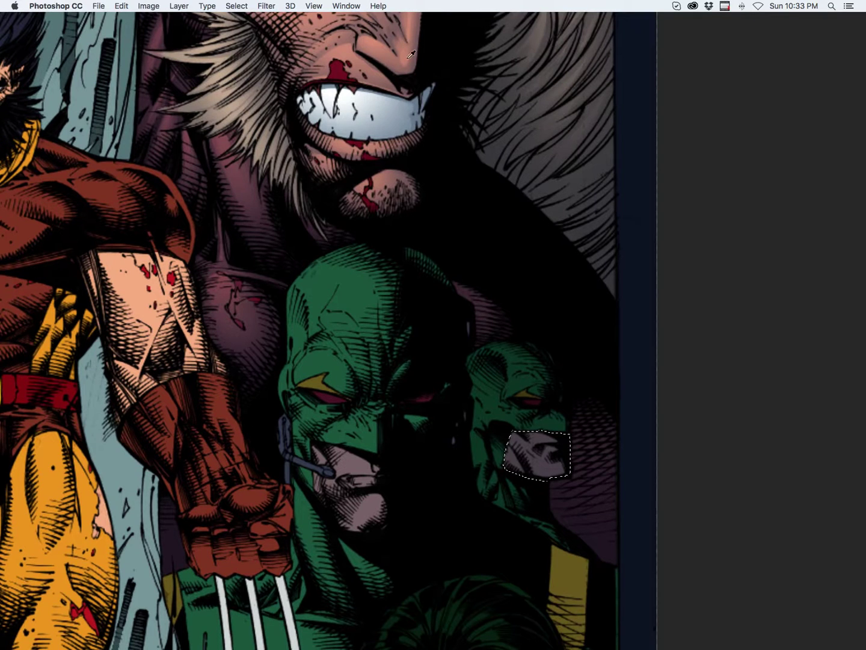
pyautogui.keyDown('alt'); pyautogui.click(412, 55); pyautogui.keyUp('alt')
# Choose the "soft brush" preset and set its size to 40 px.
pyautogui.press('Tab')
pyautogui.click(17, 21)
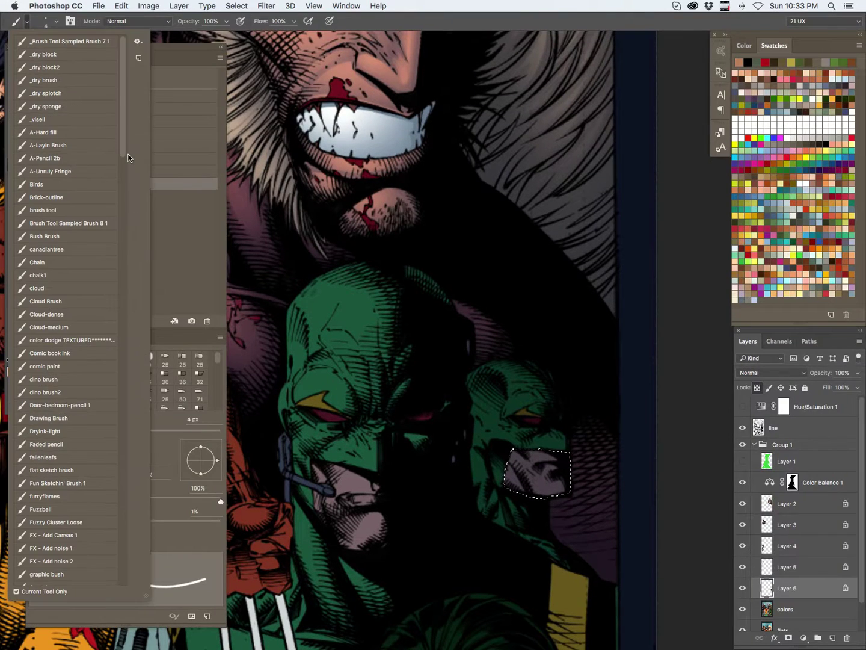
pyautogui.moveTo(129, 157)
pyautogui.mouseDown()
pyautogui.moveTo(133, 346)
pyautogui.moveTo(149, 484)
pyautogui.mouseUp()
pyautogui.click(60, 394)
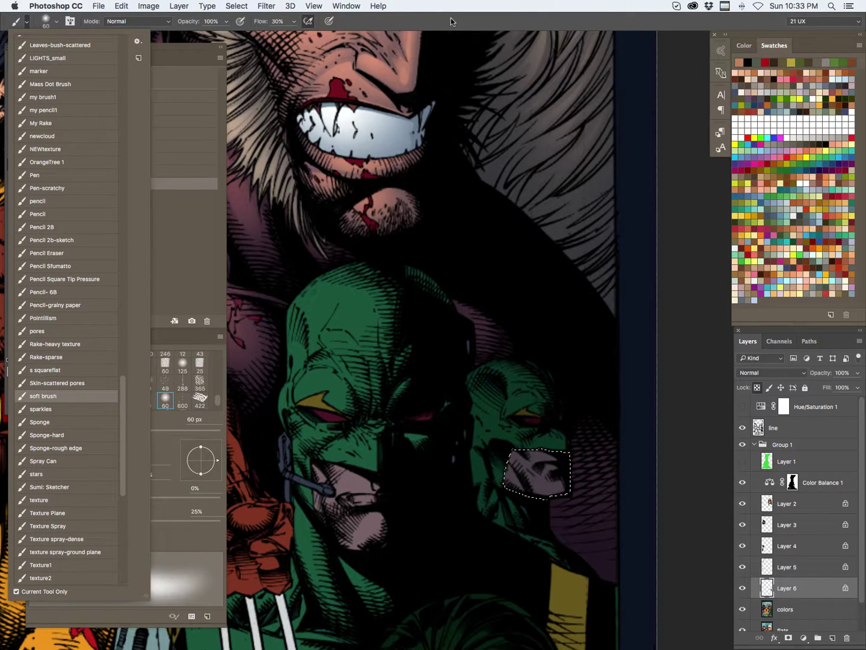
pyautogui.click(493, 23)
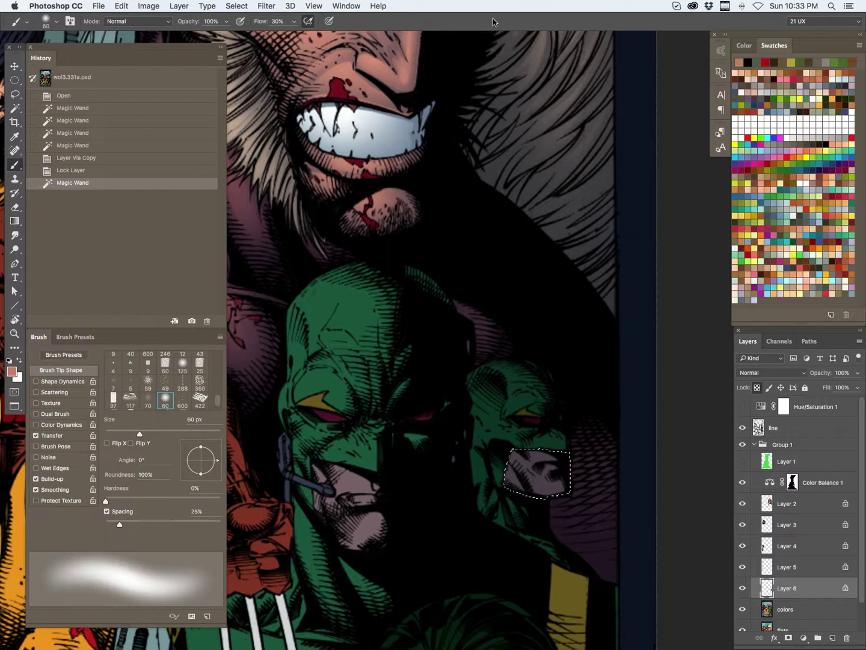
pyautogui.press('[')
pyautogui.press('[')
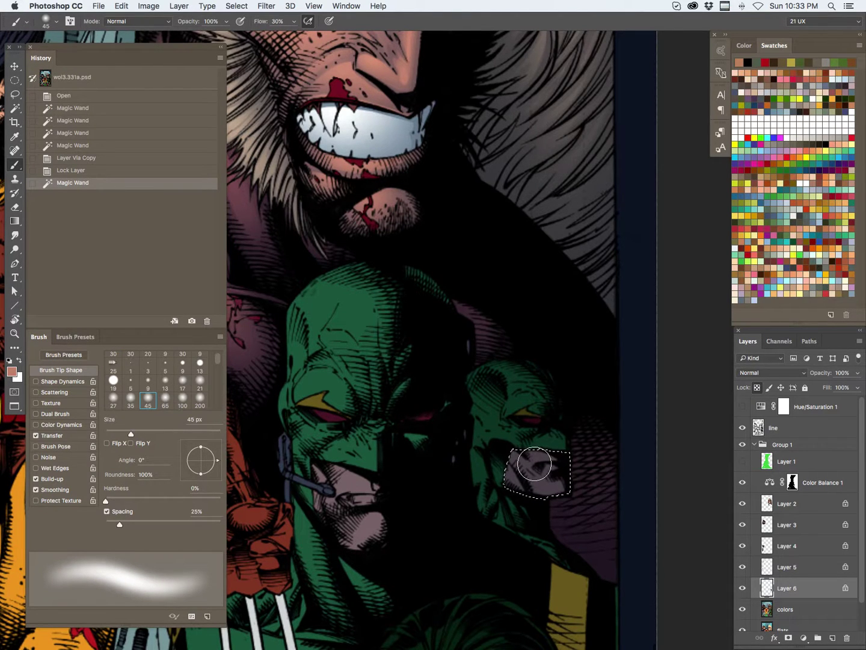
pyautogui.press('[')
pyautogui.press('[')
pyautogui.press(']')
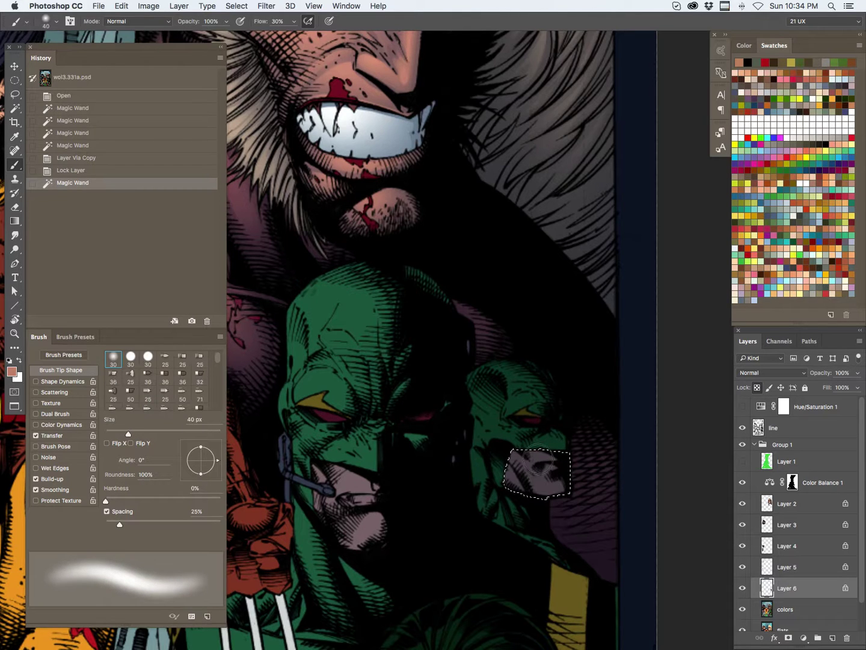
# Paint soft skin-tone highlights over the selected lower face of the small masked head.
pyautogui.click(539, 463)
pyautogui.click(523, 449)
pyautogui.click(544, 469)
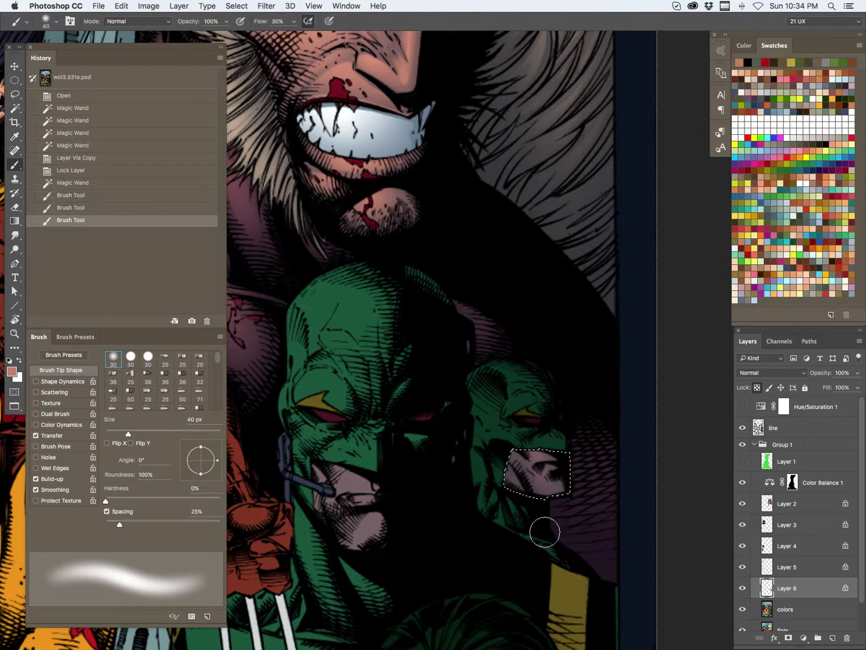
pyautogui.click(520, 472)
pyautogui.click(537, 467)
# Replace the selection with a lassoed patch above the small head's mouth, subtracting the green mask area with the Magic Wand.
pyautogui.press('z')
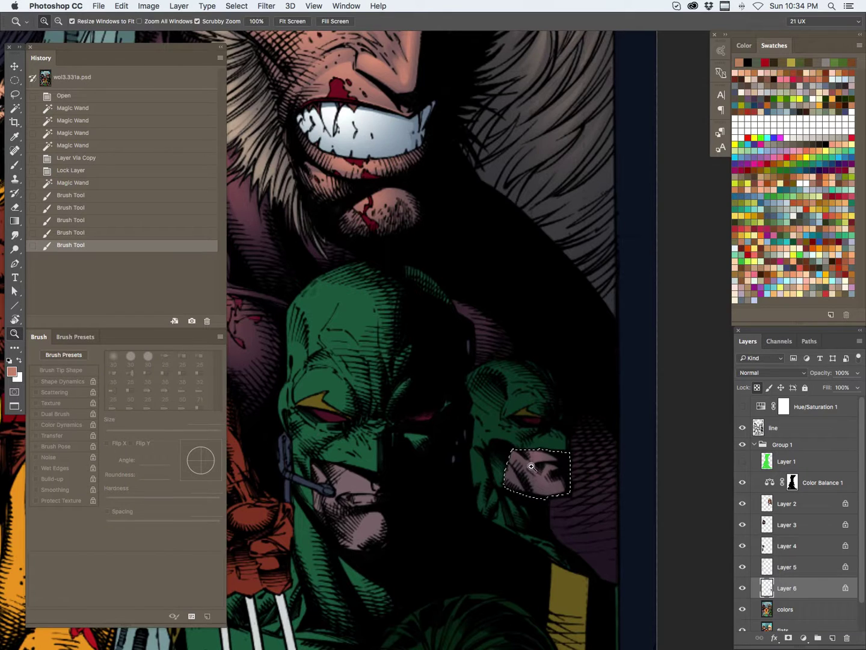
pyautogui.click(560, 439)
pyautogui.press('l')
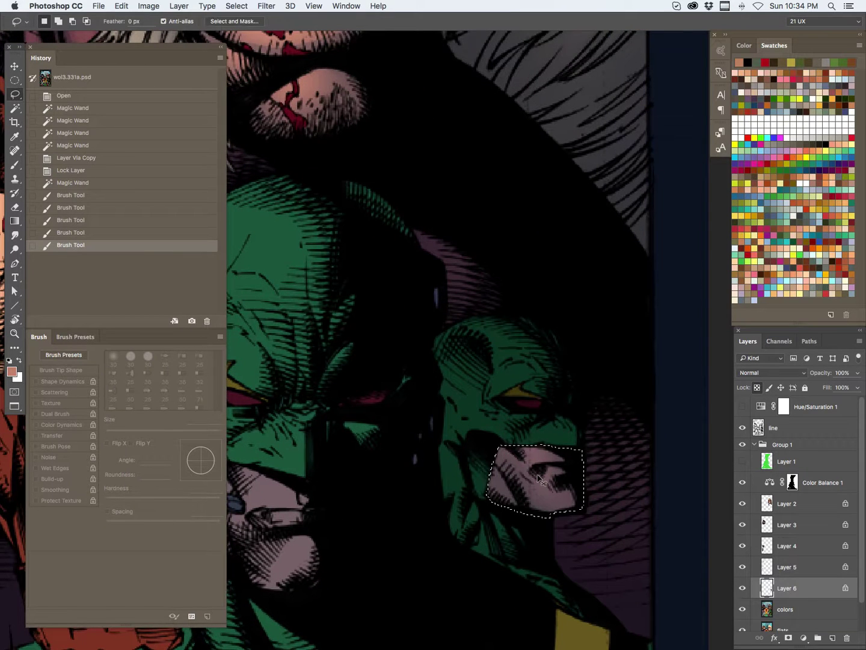
pyautogui.click(523, 441)
pyautogui.moveTo(523, 443)
pyautogui.mouseDown()
pyautogui.moveTo(528, 463)
pyautogui.moveTo(565, 462)
pyautogui.moveTo(536, 438)
pyautogui.mouseUp()
pyautogui.press('w')
pyautogui.keyDown('alt'); pyautogui.click(543, 419); pyautogui.keyUp('alt')
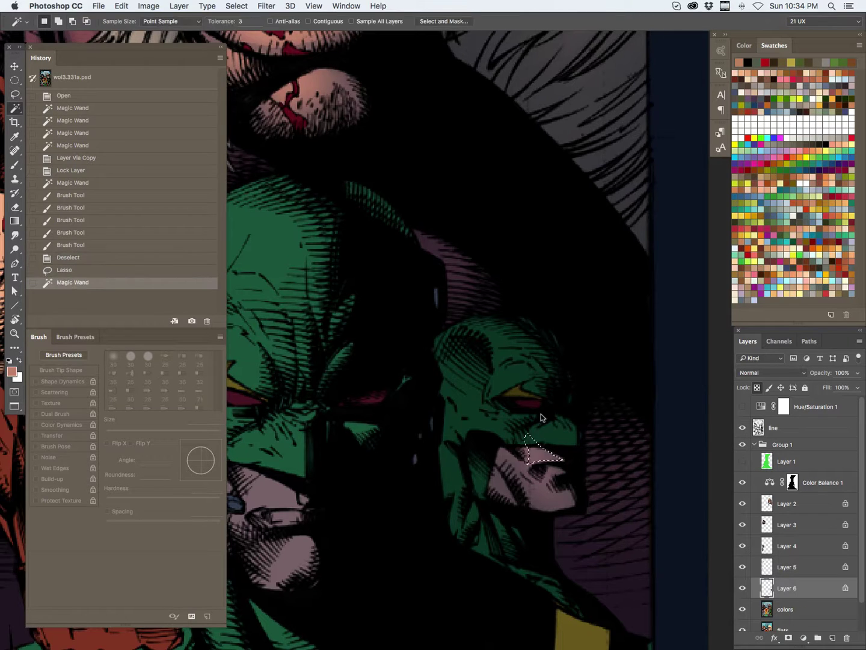
# Hide the selection edges and paint the patch above the mouth with the soft brush at 30 px.
pyautogui.press('super+h')
pyautogui.press('b')
pyautogui.press('[')
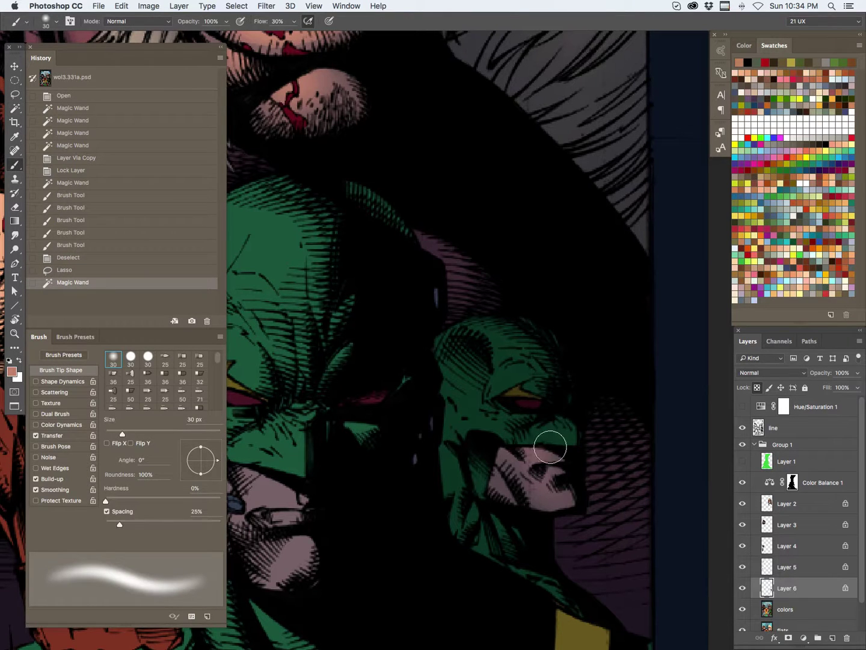
pyautogui.moveTo(548, 445)
pyautogui.mouseDown()
pyautogui.moveTo(560, 449)
pyautogui.moveTo(544, 450)
pyautogui.mouseUp()
pyautogui.click(539, 448)
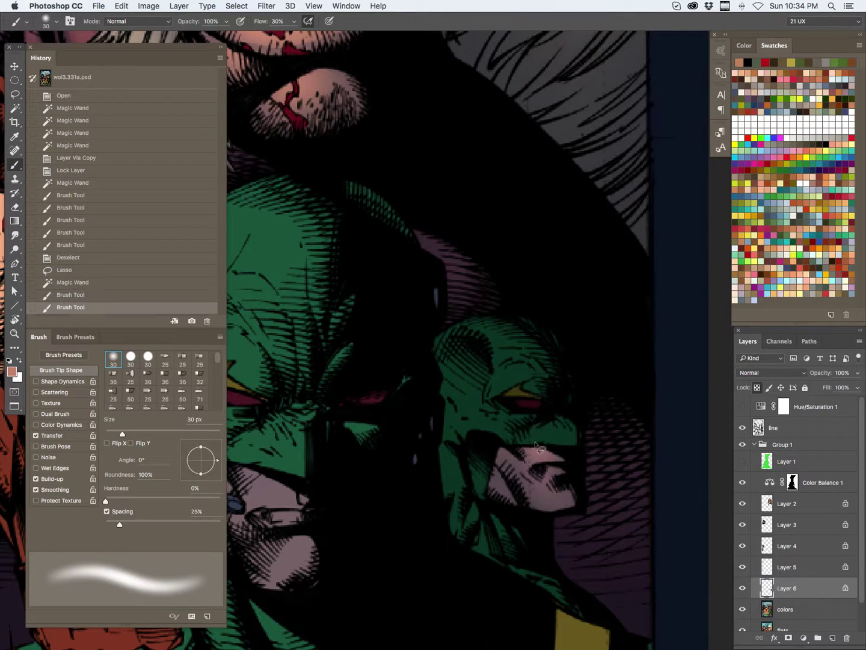
# Deselect, lasso a new patch around the small head's mouth, hide its edges and brush skin tone into it.
pyautogui.press('l')
pyautogui.press('super+d')
pyautogui.moveTo(563, 477)
pyautogui.mouseDown()
pyautogui.moveTo(587, 440)
pyautogui.moveTo(573, 449)
pyautogui.mouseUp()
pyautogui.press('super+h')
pyautogui.press('b')
pyautogui.moveTo(575, 446)
pyautogui.mouseDown()
pyautogui.moveTo(551, 492)
pyautogui.moveTo(508, 451)
pyautogui.moveTo(496, 458)
pyautogui.moveTo(535, 506)
pyautogui.moveTo(574, 502)
pyautogui.moveTo(579, 476)
pyautogui.moveTo(566, 494)
pyautogui.moveTo(538, 483)
pyautogui.moveTo(582, 477)
pyautogui.moveTo(601, 406)
pyautogui.moveTo(525, 462)
pyautogui.moveTo(515, 438)
pyautogui.moveTo(522, 468)
pyautogui.moveTo(523, 436)
pyautogui.mouseUp()
# Deselect, lasso the small head's mouth and chin area, and build up skin-tone highlights there with a 20 px brush.
pyautogui.press('l')
pyautogui.press('super+d')
pyautogui.press('b')
pyautogui.moveTo(562, 473); pyautogui.dragTo(589, 505)
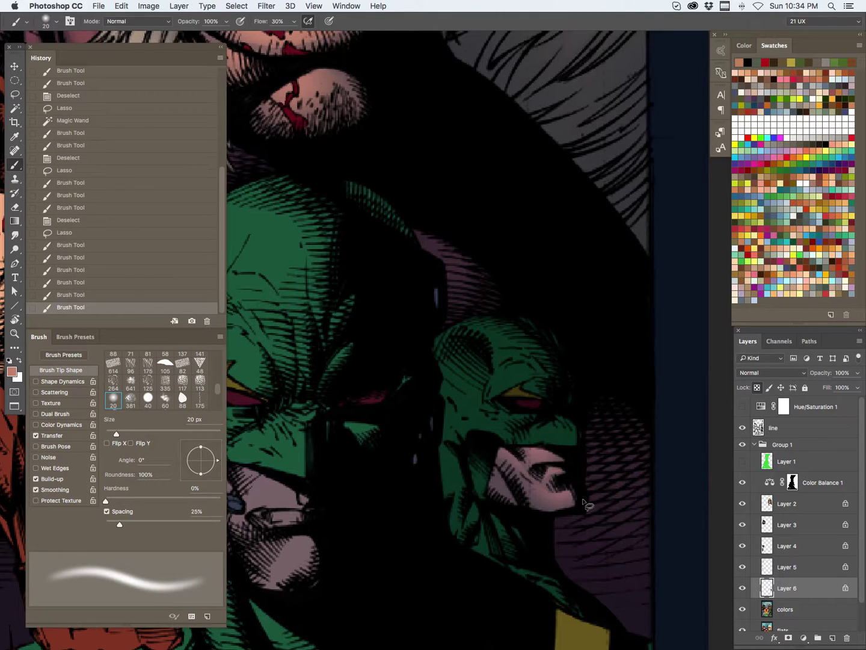
# Lasso the upper cheek just below the small head's mask, paint it with the 20 px soft brush and deselect.
pyautogui.press('l')
pyautogui.press('super+d')
pyautogui.moveTo(505, 448)
pyautogui.mouseDown()
pyautogui.moveTo(527, 484)
pyautogui.moveTo(510, 444)
pyautogui.moveTo(512, 466)
pyautogui.mouseUp()
pyautogui.press('b')
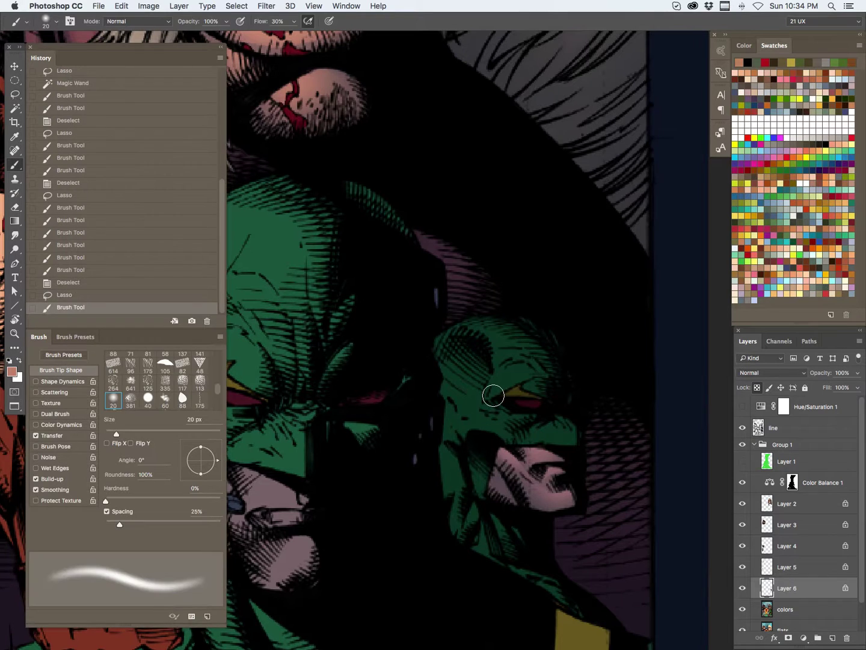
pyautogui.press('super+d')
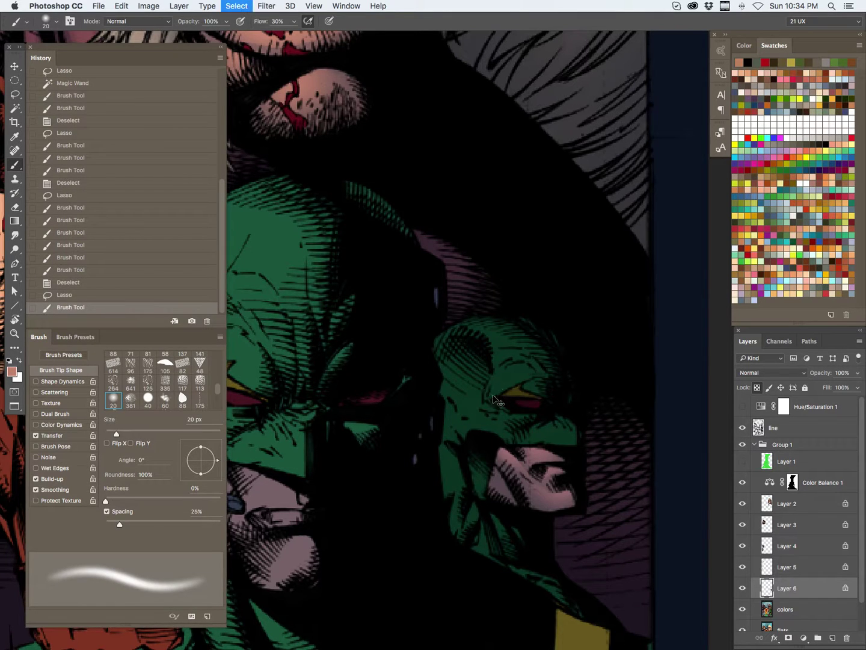
# Lasso a small patch on the small head's chin, brush skin tone into it and deselect.
pyautogui.press('l')
pyautogui.moveTo(558, 496)
pyautogui.mouseDown()
pyautogui.moveTo(583, 475)
pyautogui.moveTo(556, 499)
pyautogui.mouseUp()
pyautogui.press('b')
pyautogui.press('l')
pyautogui.press('super+d')
# Lasso the rear cheek of the small head, brush skin tone into it, set the brush size to 25 px and deselect.
pyautogui.moveTo(500, 478)
pyautogui.mouseDown()
pyautogui.moveTo(513, 499)
pyautogui.moveTo(492, 491)
pyautogui.moveTo(493, 457)
pyautogui.mouseUp()
pyautogui.press('b')
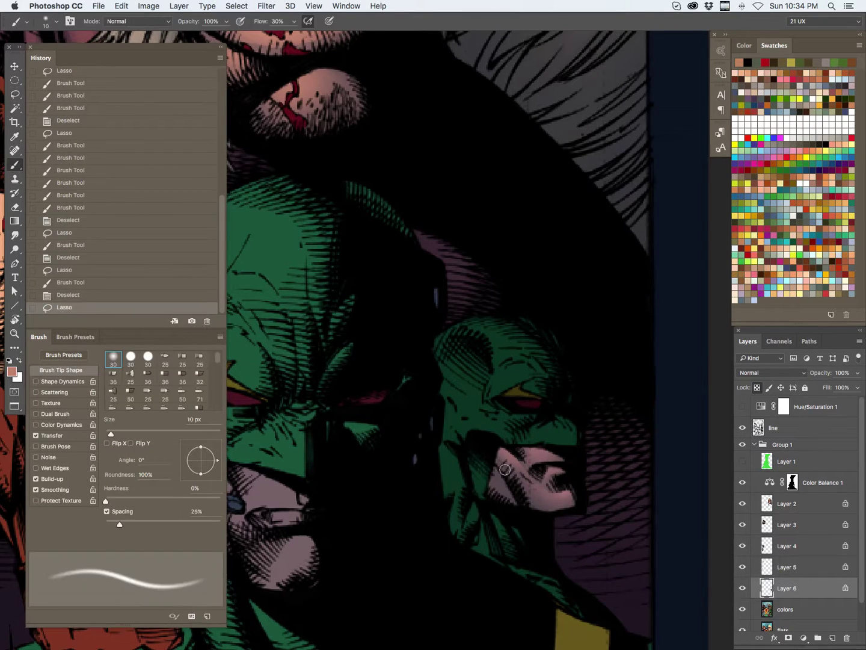
pyautogui.click(502, 479)
pyautogui.press(']')
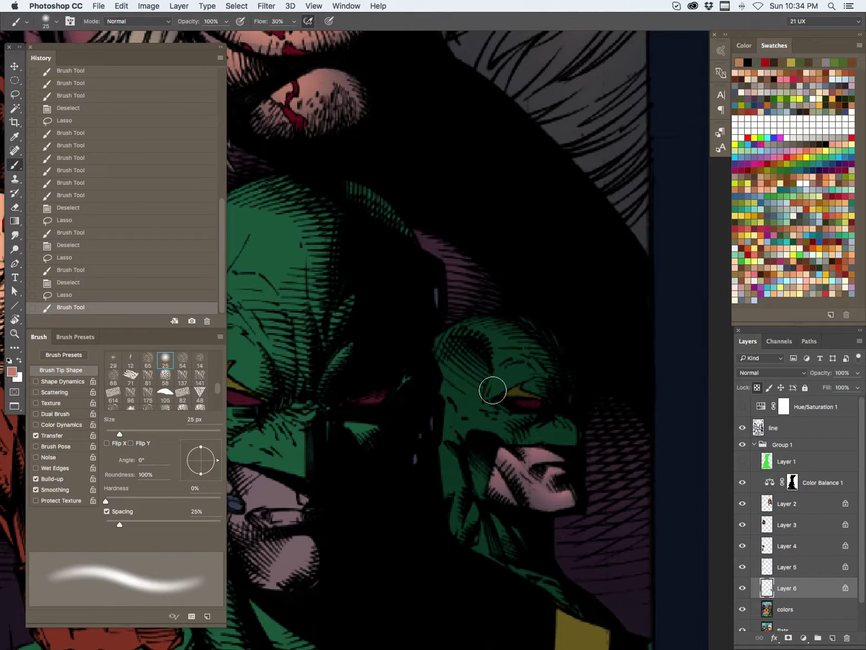
pyautogui.press('super+d')
# Select the yellow patch above the small head's eye with the Magic Wand, brush golden orange into it at 20 px and deselect.
pyautogui.press('w')
pyautogui.click(514, 394)
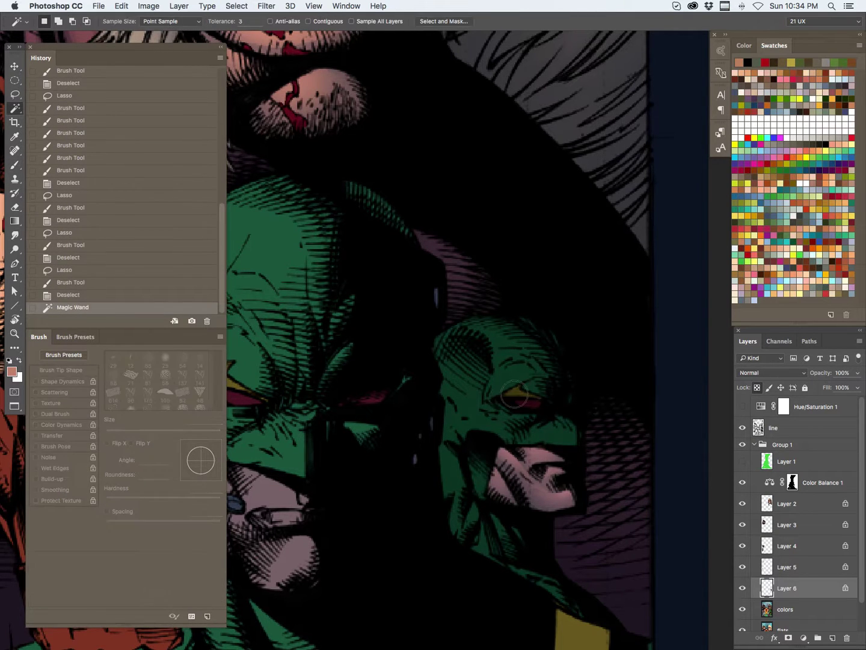
pyautogui.press('b')
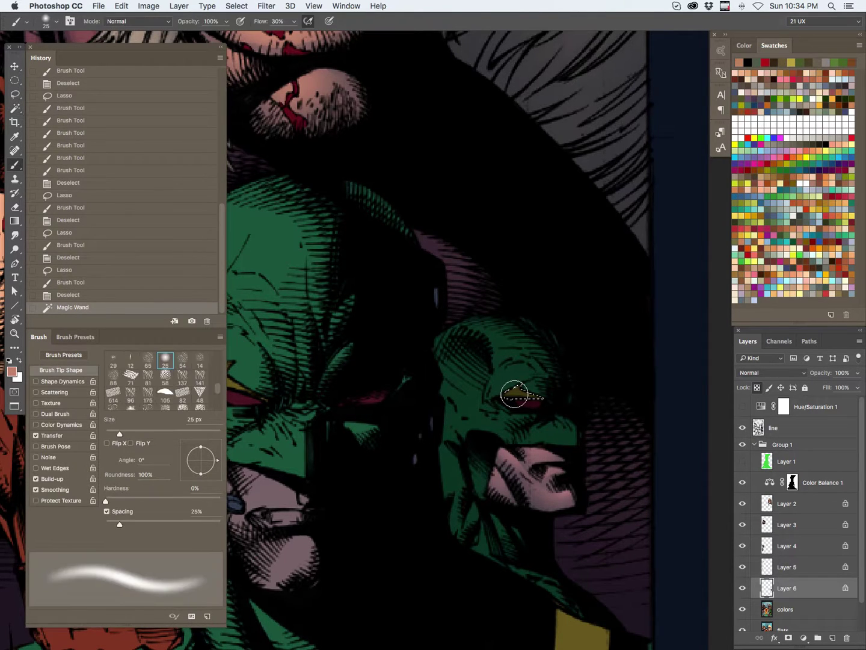
pyautogui.click(757, 214)
pyautogui.press('super+h')
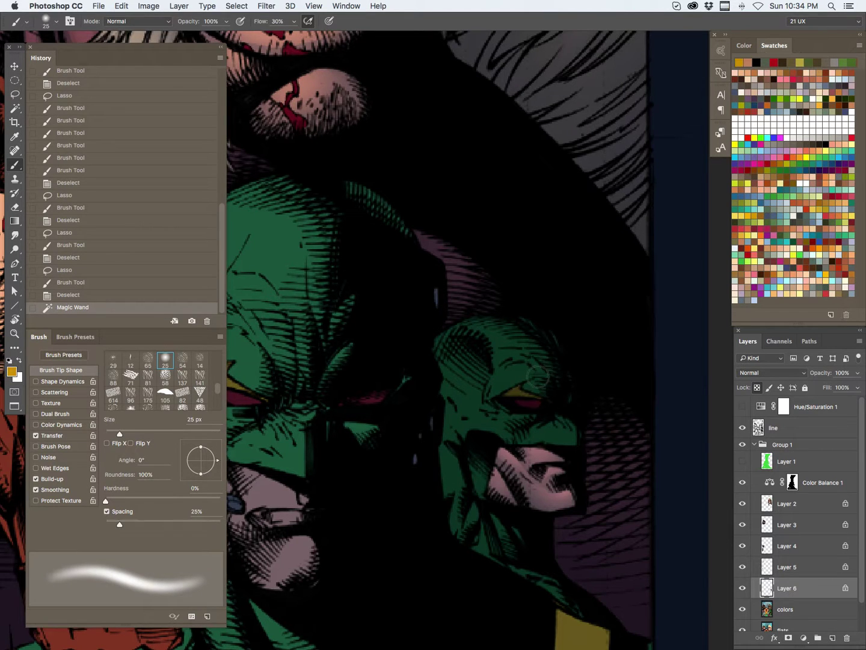
pyautogui.press('[')
pyautogui.moveTo(518, 388)
pyautogui.mouseDown()
pyautogui.moveTo(533, 384)
pyautogui.moveTo(524, 383)
pyautogui.mouseUp()
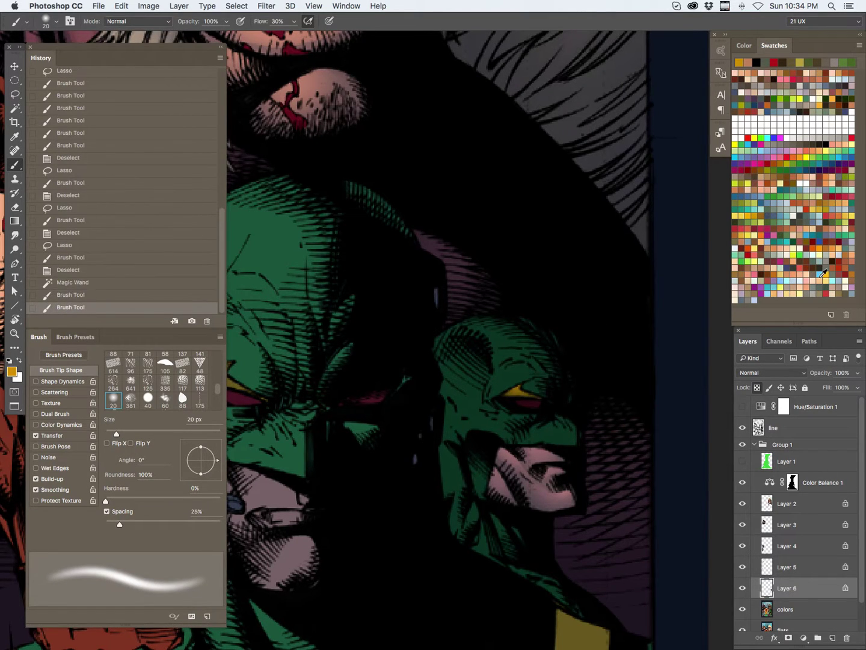
pyautogui.press('super+d')
# Select the small head's red eye area, refine the selection with the Lasso, brush bright red into it and deselect.
pyautogui.press('w')
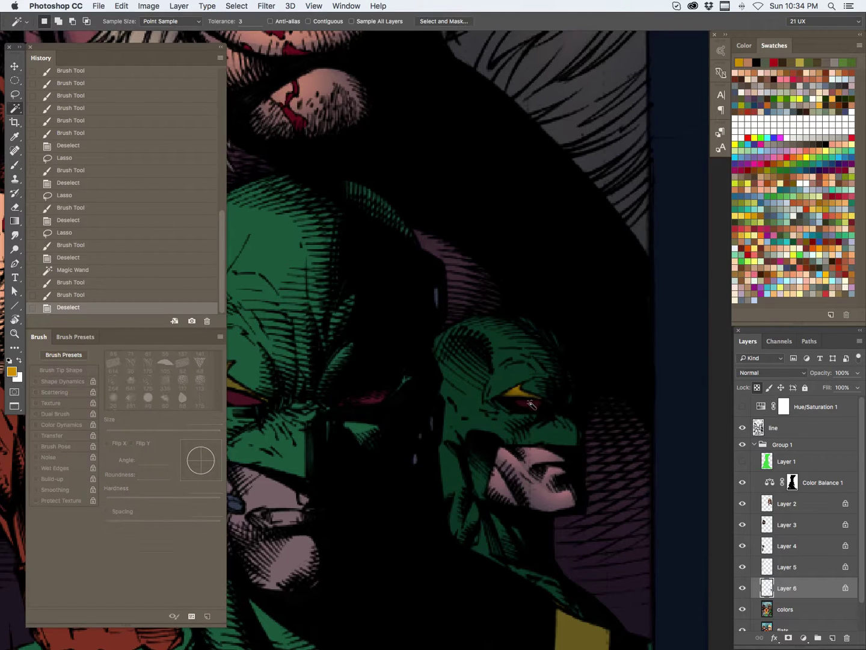
pyautogui.click(528, 405)
pyautogui.press('l')
pyautogui.moveTo(520, 404)
pyautogui.mouseDown()
pyautogui.moveTo(516, 414)
pyautogui.moveTo(518, 406)
pyautogui.moveTo(552, 406)
pyautogui.moveTo(492, 471)
pyautogui.mouseUp()
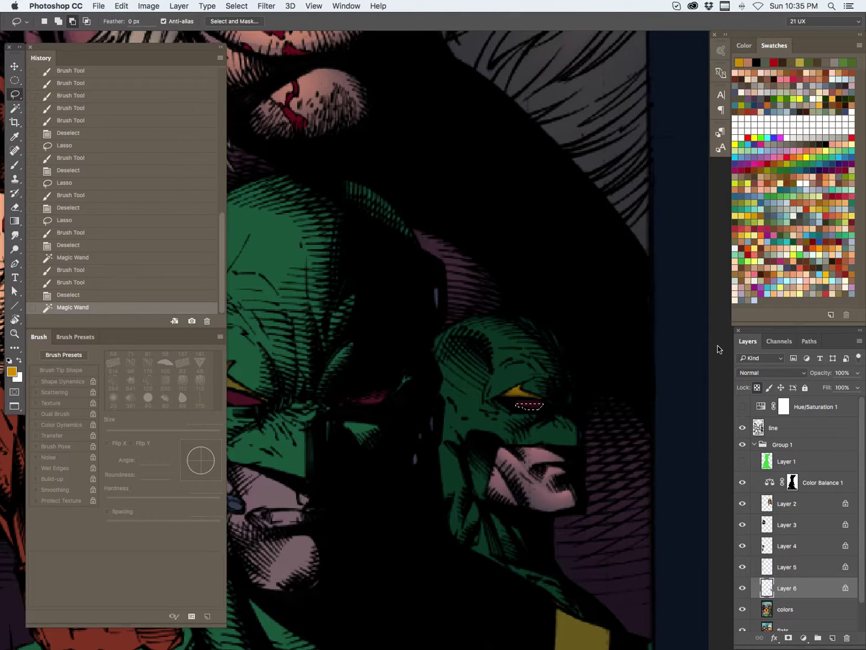
pyautogui.click(739, 223)
pyautogui.press('b')
pyautogui.moveTo(518, 396)
pyautogui.mouseDown()
pyautogui.moveTo(544, 388)
pyautogui.moveTo(524, 402)
pyautogui.moveTo(538, 404)
pyautogui.mouseUp()
pyautogui.press('super+d')
# Select the small head's green mask with the Magic Wand, choose a bright green swatch and set the brush size to 35 px.
pyautogui.press('w')
pyautogui.click(518, 490)
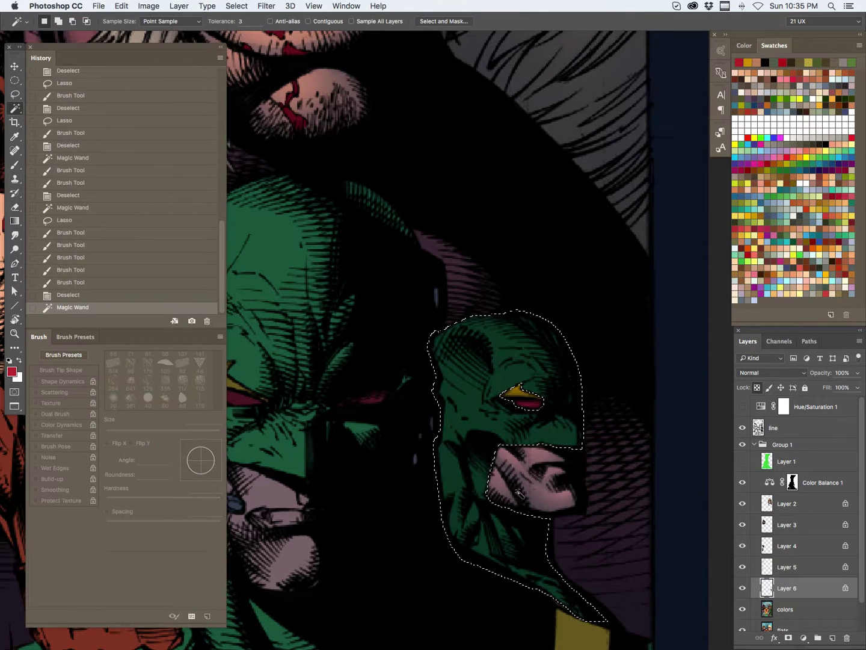
pyautogui.press('z')
pyautogui.moveTo(590, 396); pyautogui.dragTo(557, 448)
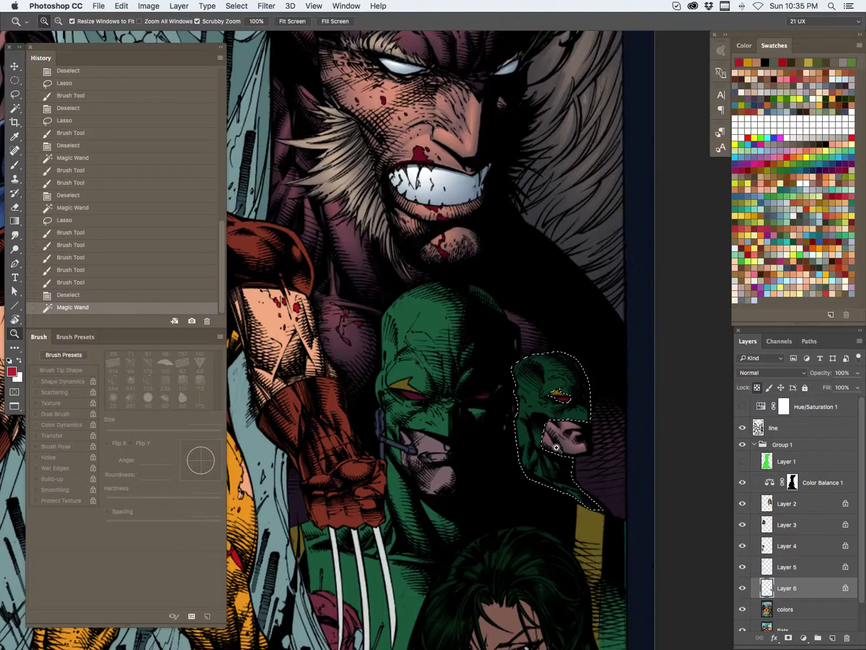
pyautogui.press('Tab')
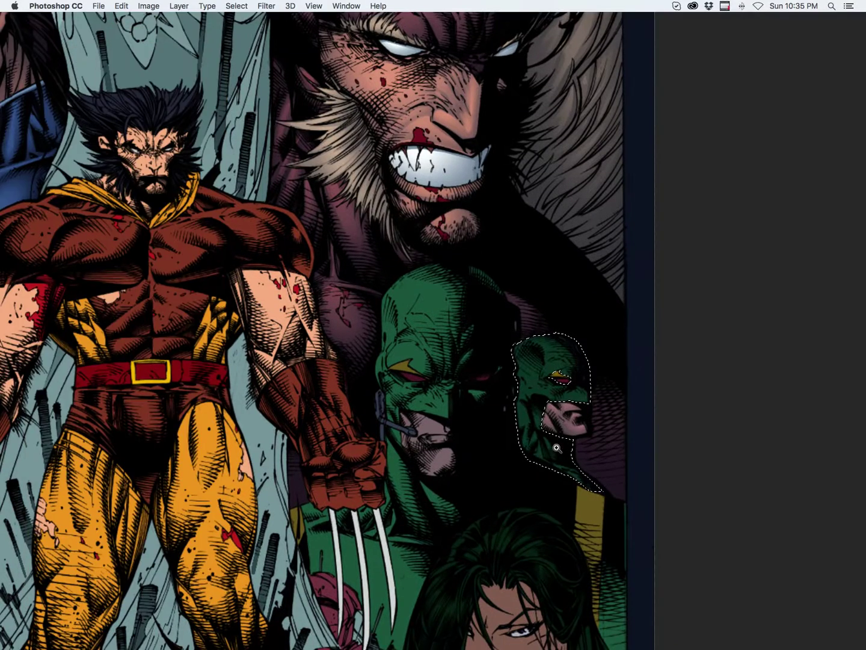
pyautogui.click(601, 380)
pyautogui.press('b')
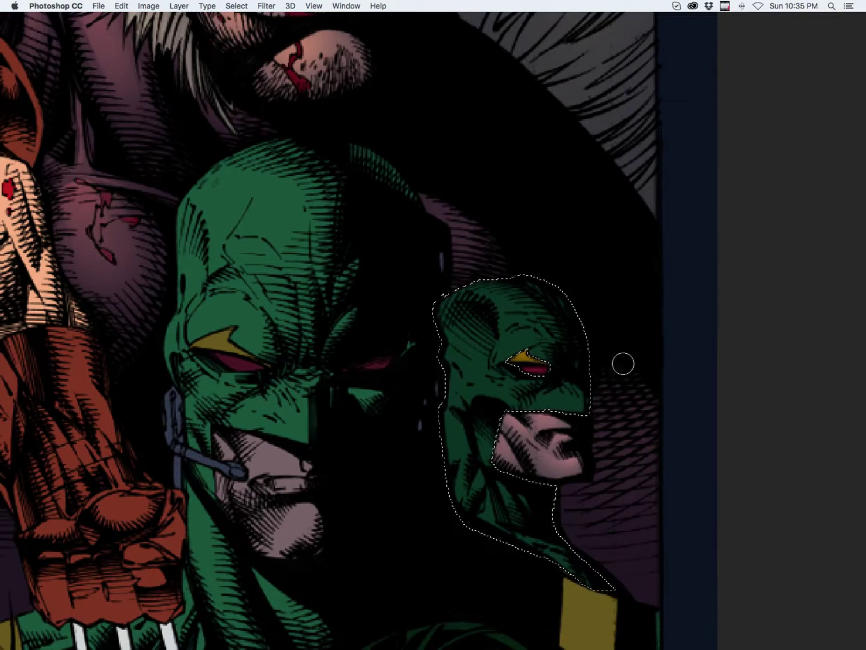
pyautogui.press('Tab')
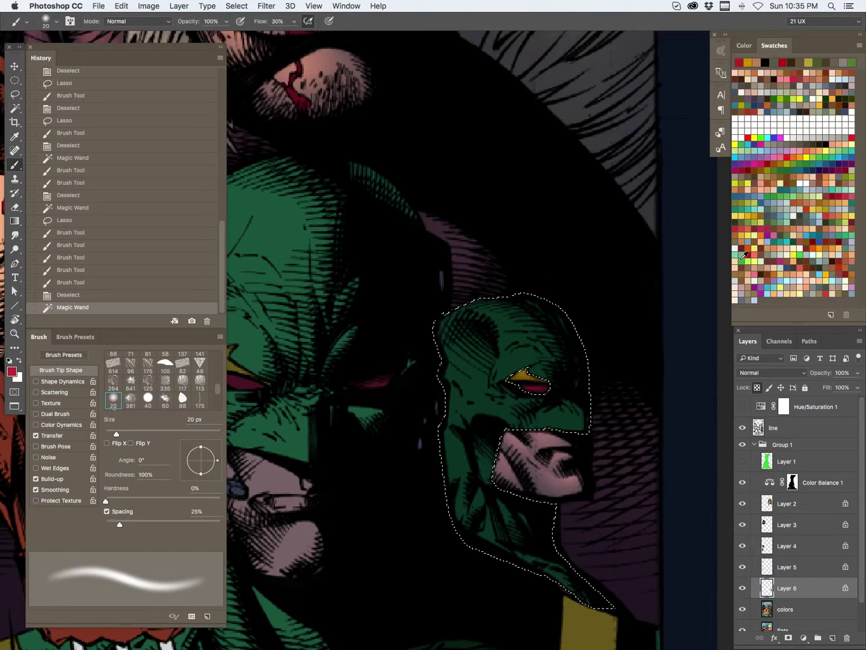
pyautogui.press(']')
pyautogui.press(']')
pyautogui.press(']')
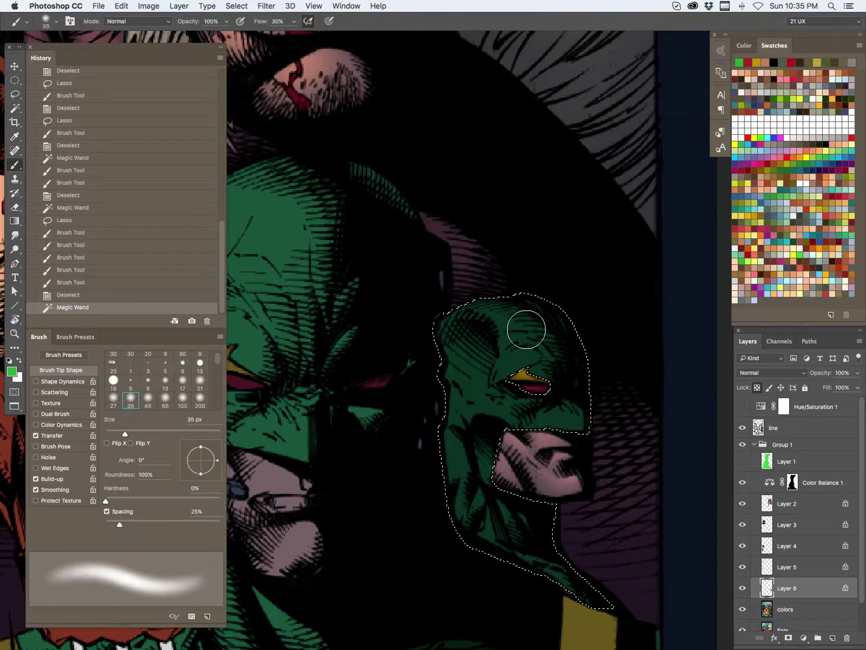